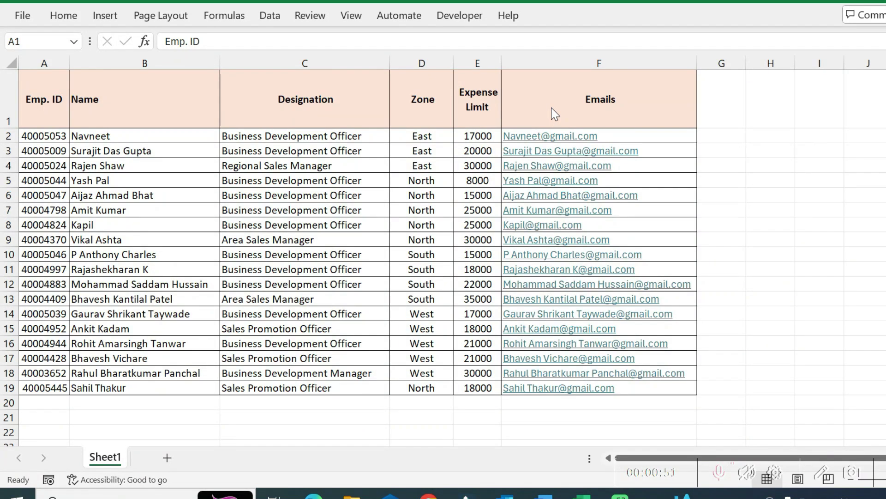
Step: Switch from the Excel employee list to the Word letter with the empty Emp. ID table
{"action": "key", "text": "alt+Tab"}
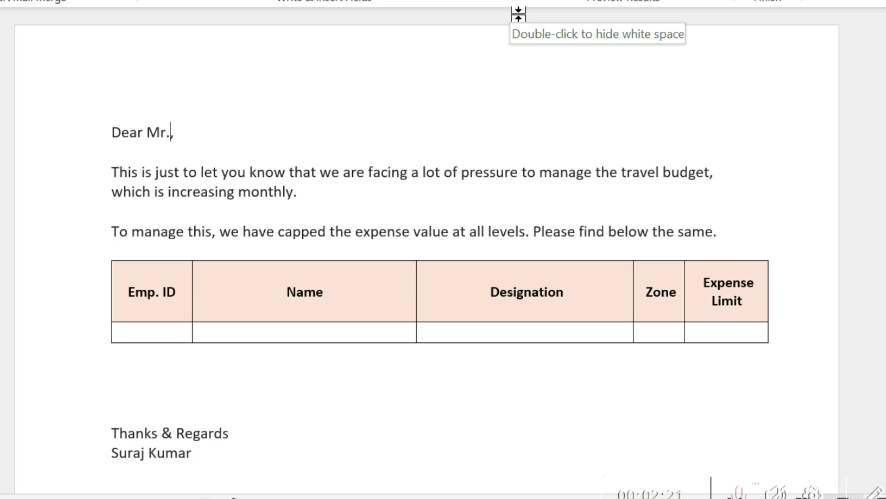
Step: Switch back to the Excel workbook listing the 18 employees and their emails
{"action": "key", "text": "alt+Tab"}
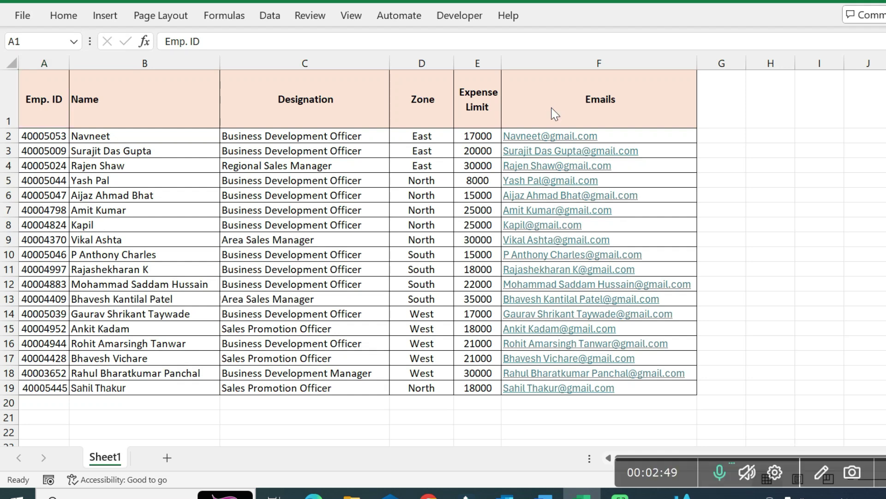
Step: Bring the Word expense-limit letter back to the front for merging
{"action": "key", "text": "alt+Tab"}
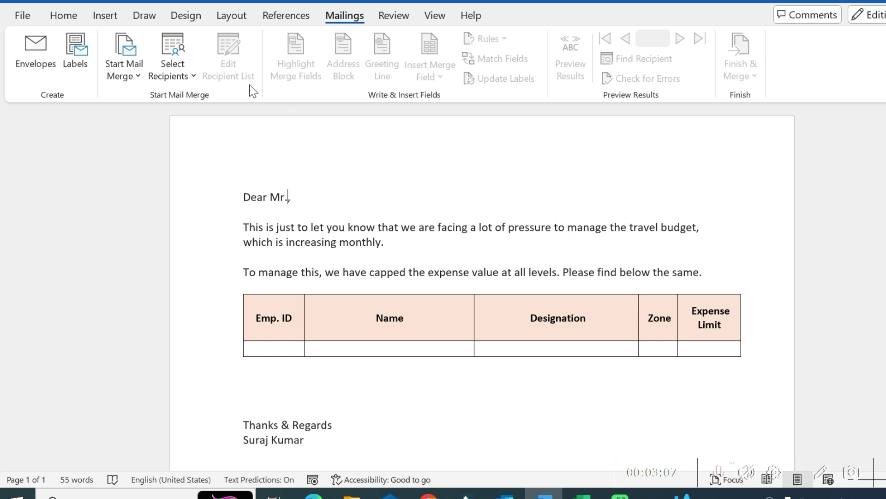
Step: Use Sheet1$ of the Auto Email workbook in Downloads as the existing recipient list
{"action": "left_click", "coordinate": [185, 74]}
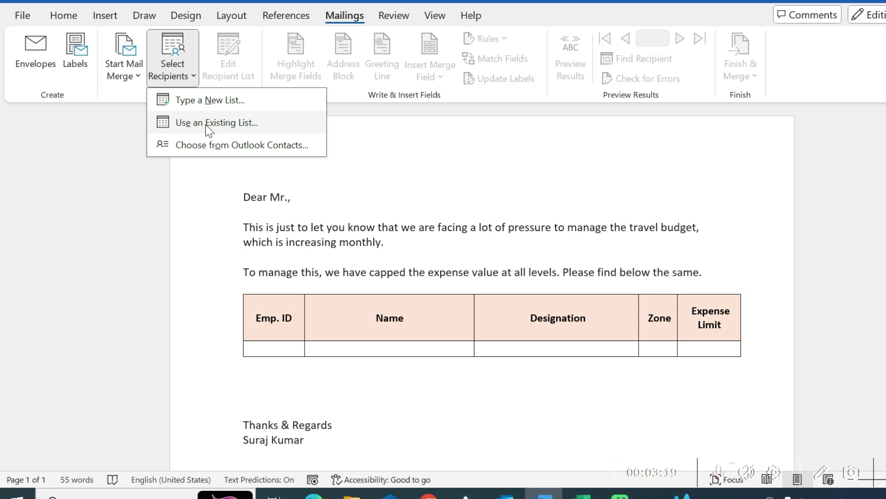
{"action": "left_click", "coordinate": [206, 123]}
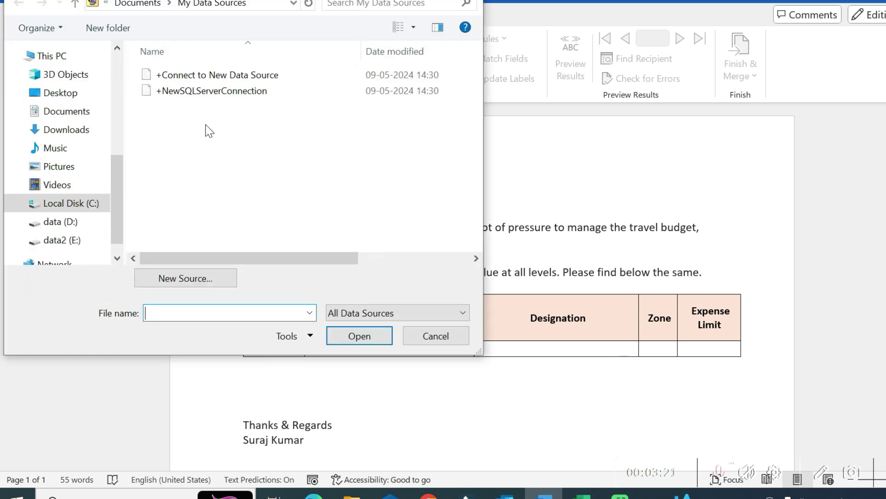
{"action": "left_click", "coordinate": [67, 132]}
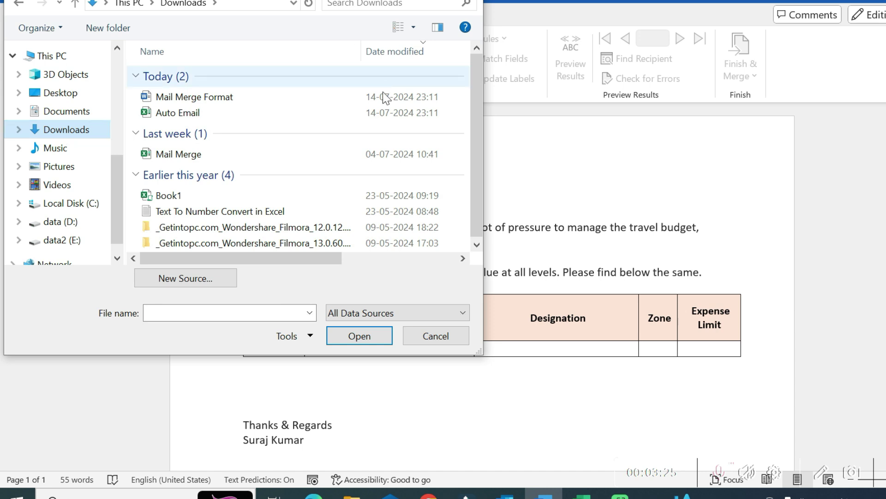
{"action": "left_click", "coordinate": [177, 115]}
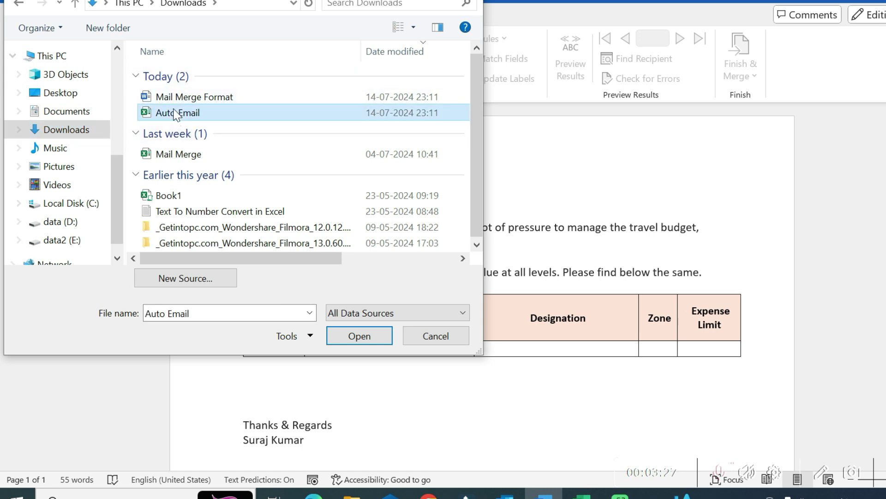
{"action": "left_click", "coordinate": [360, 336]}
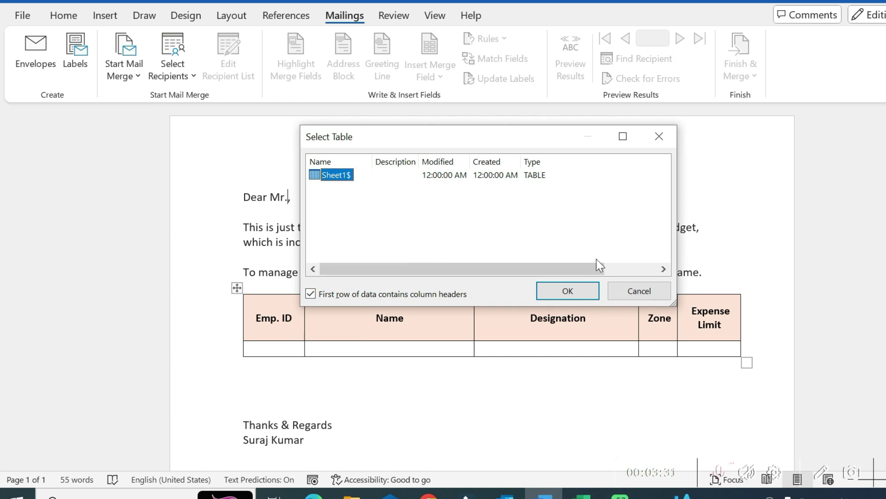
{"action": "left_click", "coordinate": [570, 290]}
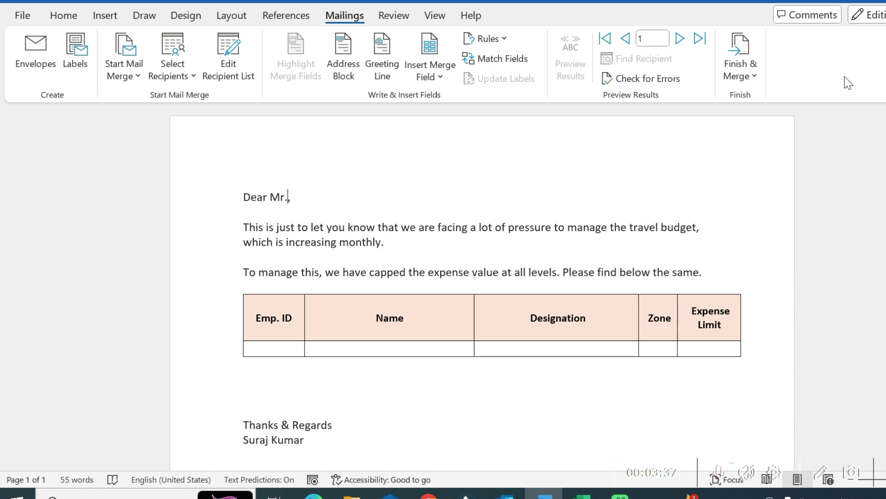
Step: Insert the «Name» merge field after "Dear Mr." in the greeting
{"action": "left_click", "coordinate": [430, 77]}
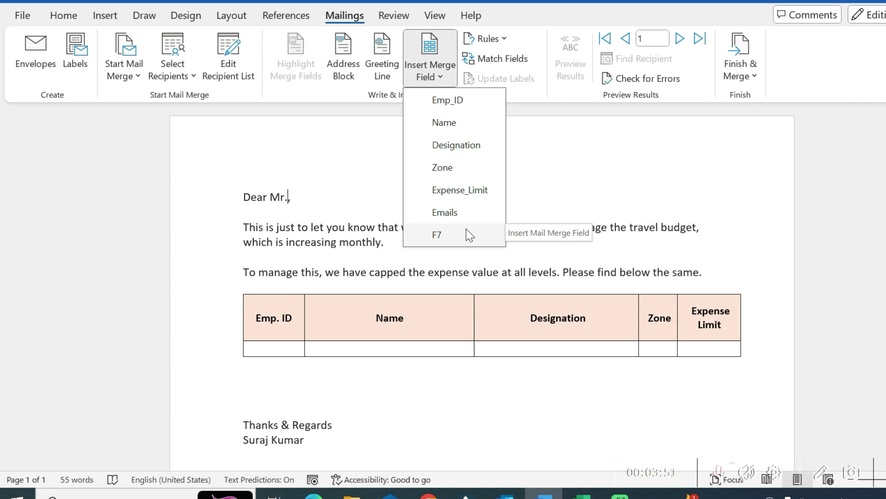
{"action": "left_click", "coordinate": [335, 192]}
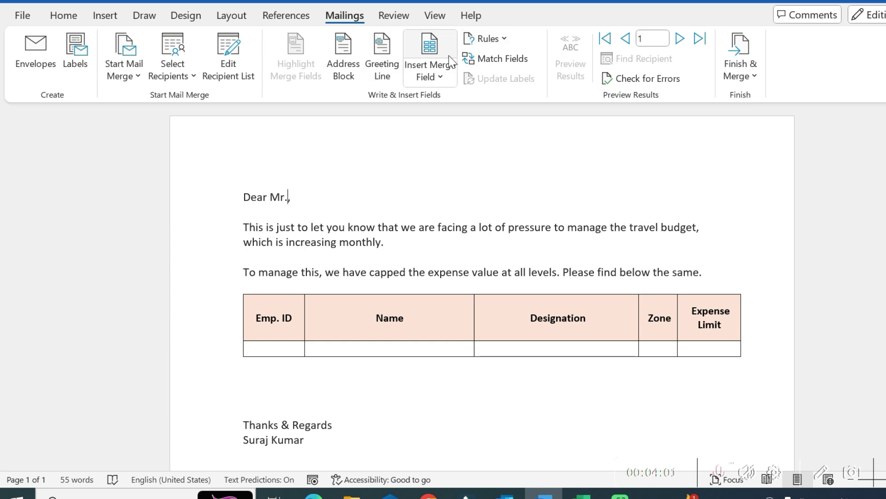
{"action": "left_click", "coordinate": [438, 76]}
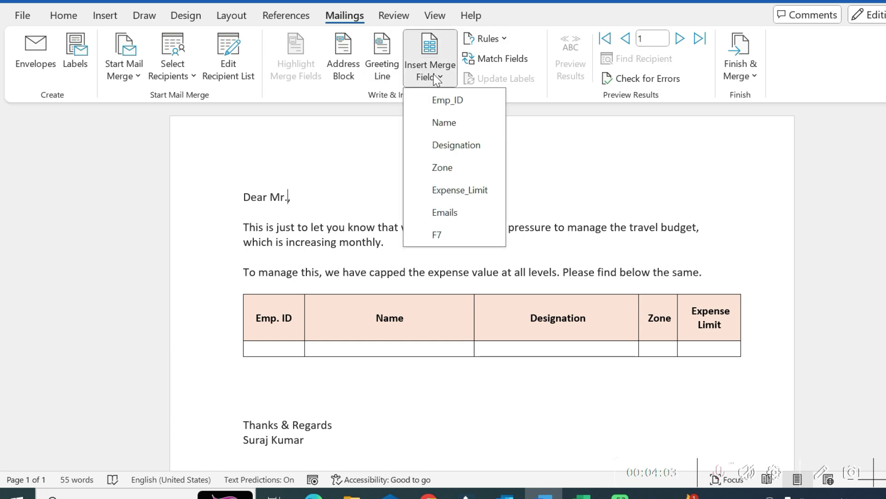
{"action": "left_click", "coordinate": [471, 124]}
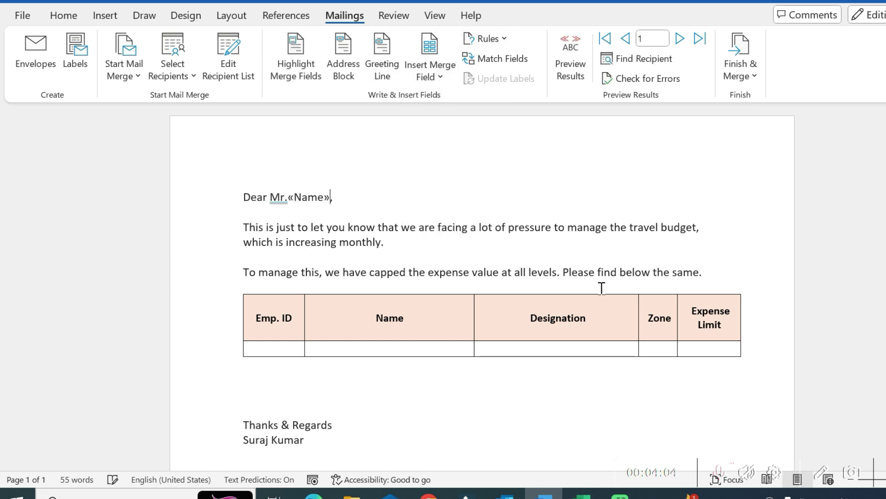
Step: Fill the table's Emp. ID, Name and Designation cells with «Emp_ID», «Name» and «Designation»
{"action": "left_click", "coordinate": [290, 349]}
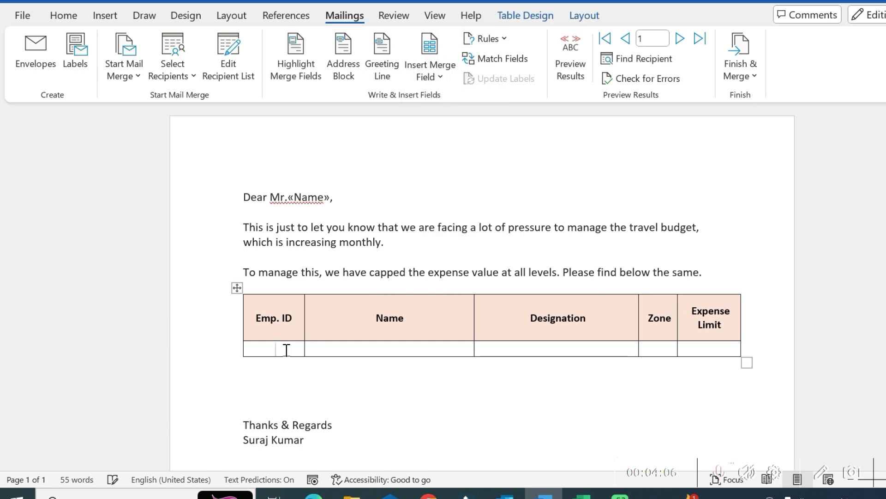
{"action": "left_click", "coordinate": [435, 79]}
{"action": "left_click", "coordinate": [445, 97]}
{"action": "left_click", "coordinate": [440, 73]}
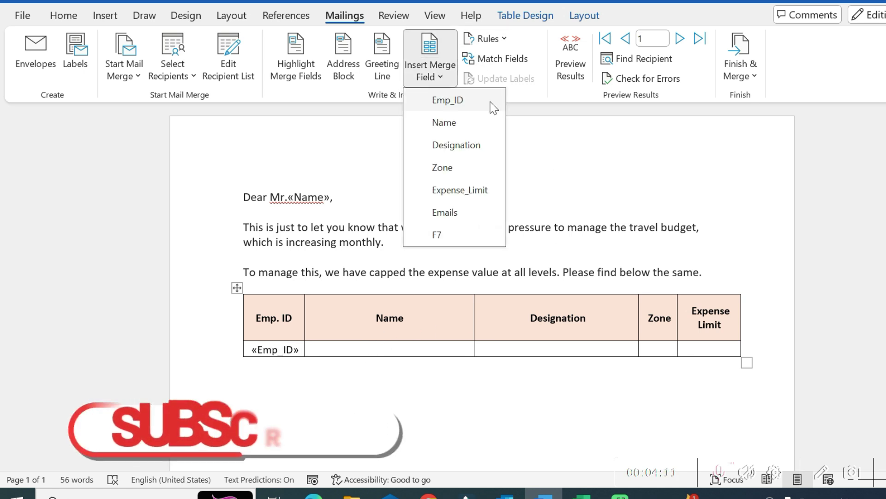
{"action": "left_click", "coordinate": [462, 121]}
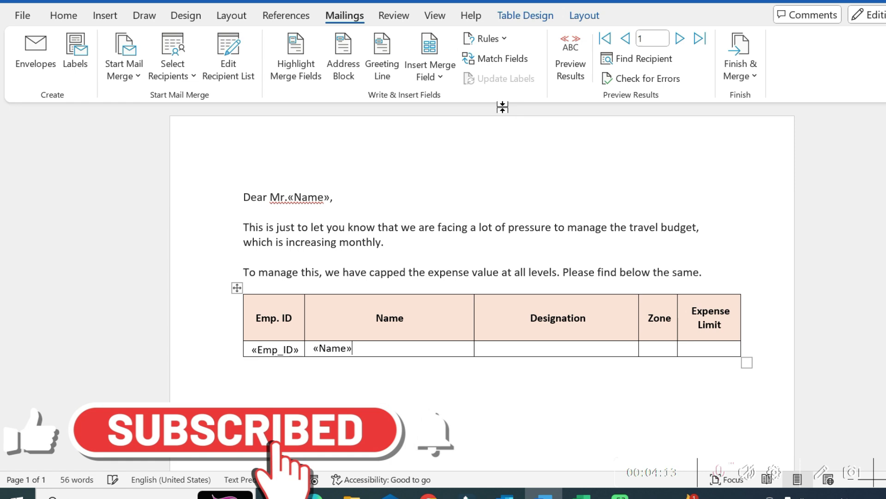
{"action": "left_click", "coordinate": [558, 349]}
{"action": "left_click", "coordinate": [443, 75]}
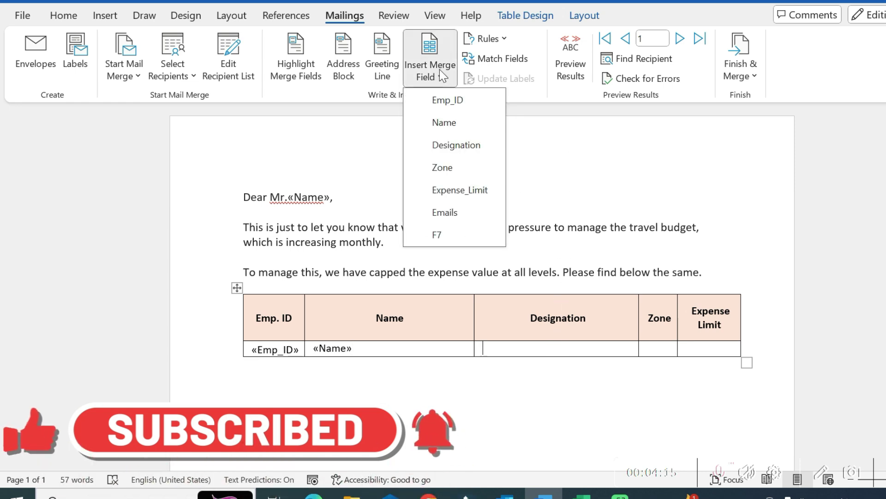
{"action": "left_click", "coordinate": [474, 145]}
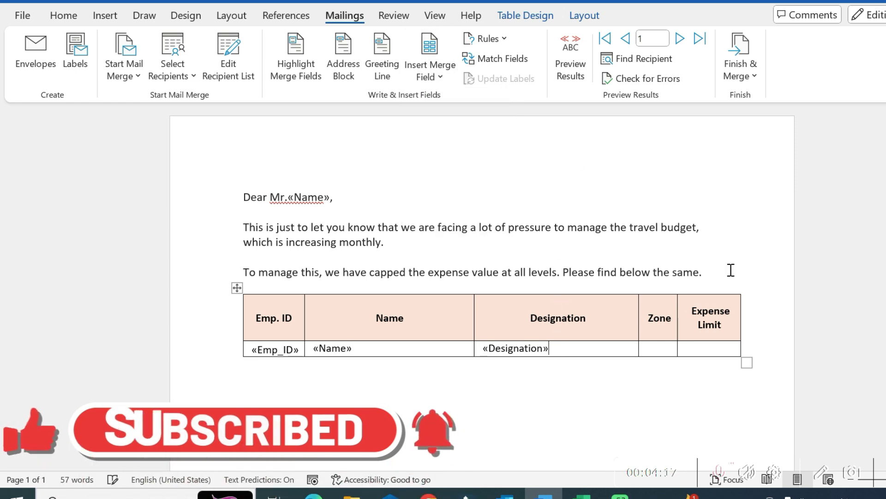
Step: Fill the Zone and Expense Limit cells with «Zone» and «Expense_Limit» fields
{"action": "left_click", "coordinate": [661, 346]}
{"action": "left_click", "coordinate": [442, 76]}
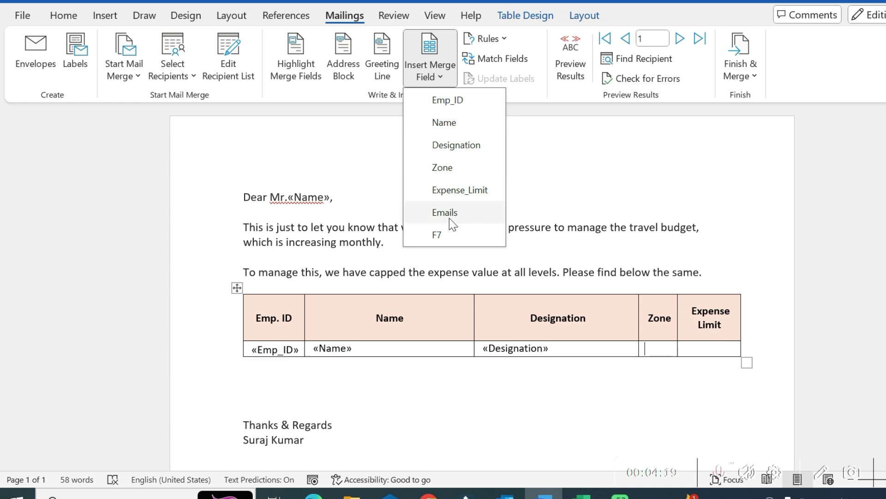
{"action": "left_click", "coordinate": [443, 167]}
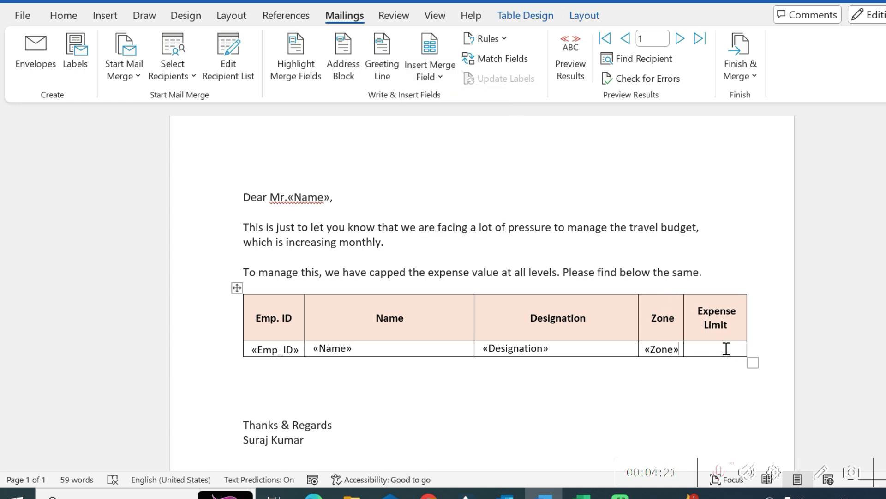
{"action": "left_click", "coordinate": [726, 349]}
{"action": "left_click", "coordinate": [443, 76]}
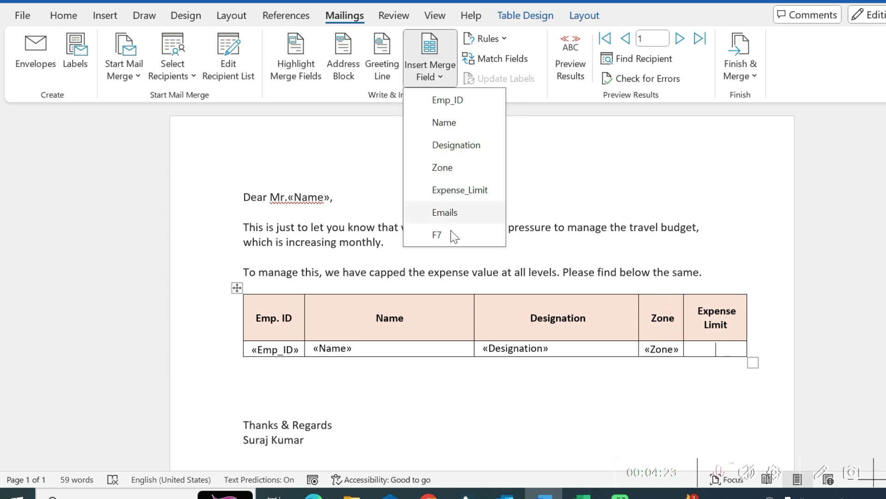
{"action": "left_click", "coordinate": [457, 190]}
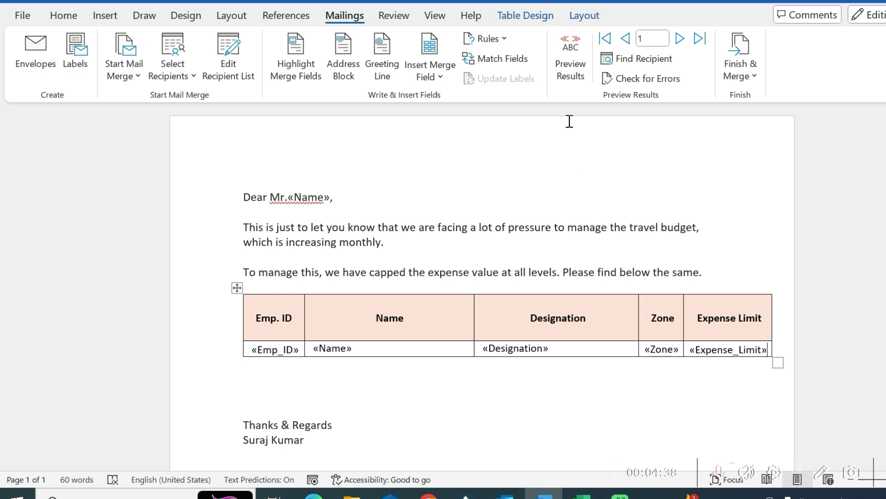
Step: Turn on the merge preview and step through the recipients to record 5
{"action": "left_click", "coordinate": [577, 81]}
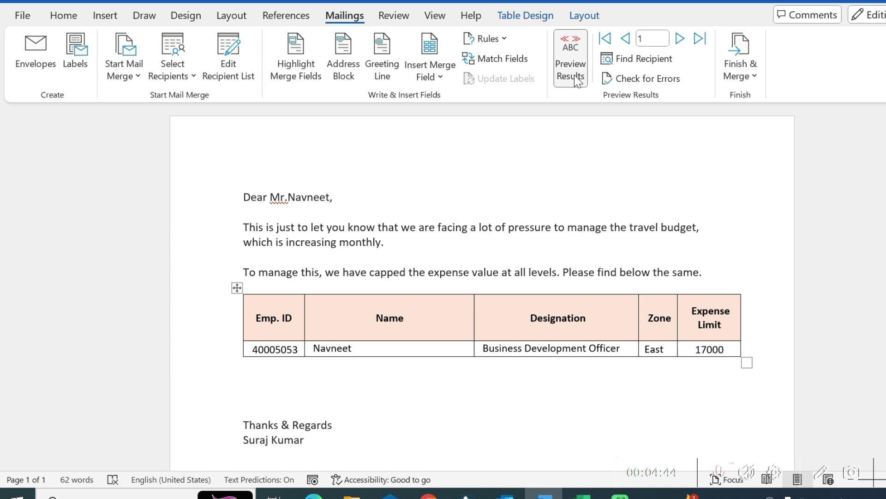
{"action": "left_click", "coordinate": [685, 41]}
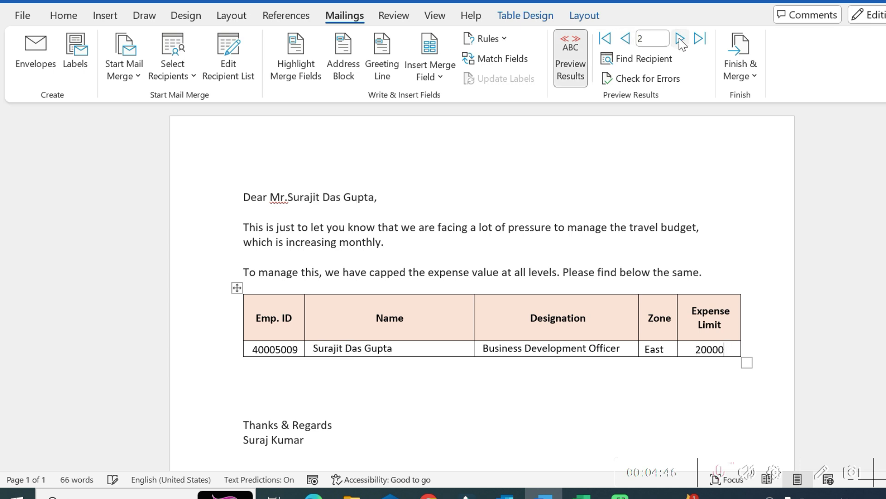
{"action": "left_click", "coordinate": [682, 43]}
{"action": "left_click", "coordinate": [680, 40]}
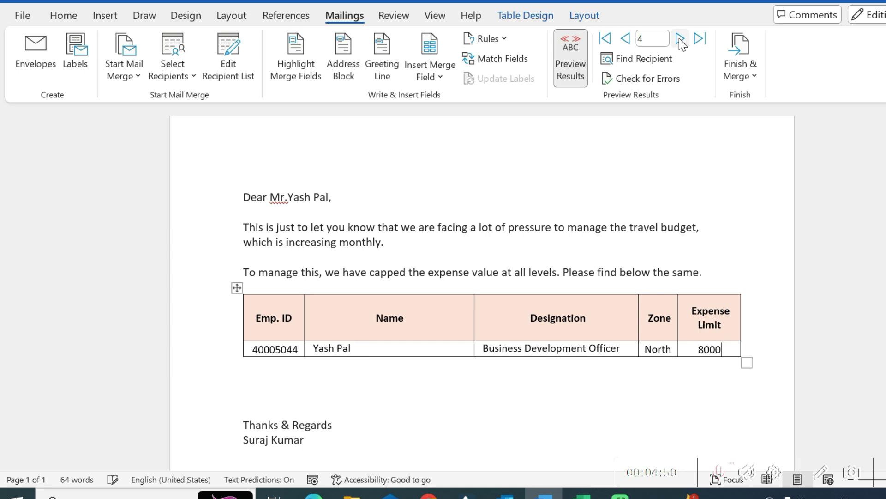
{"action": "left_click", "coordinate": [681, 40]}
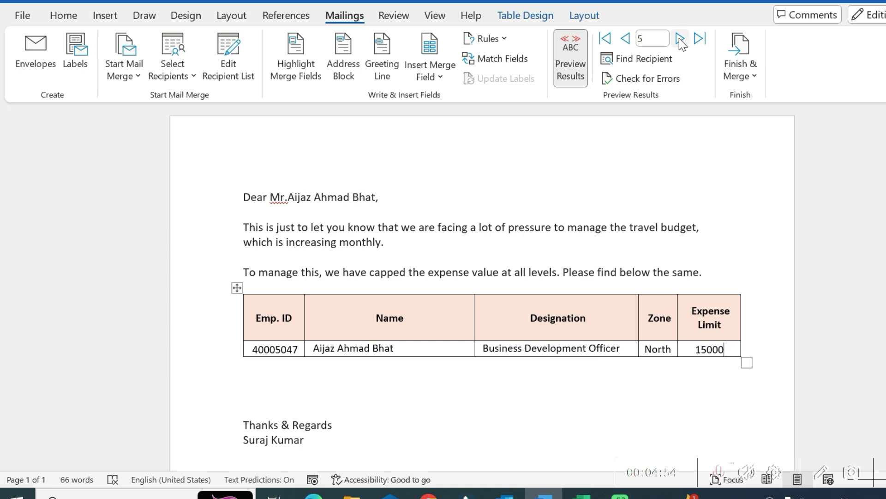
{"action": "left_click", "coordinate": [752, 74]}
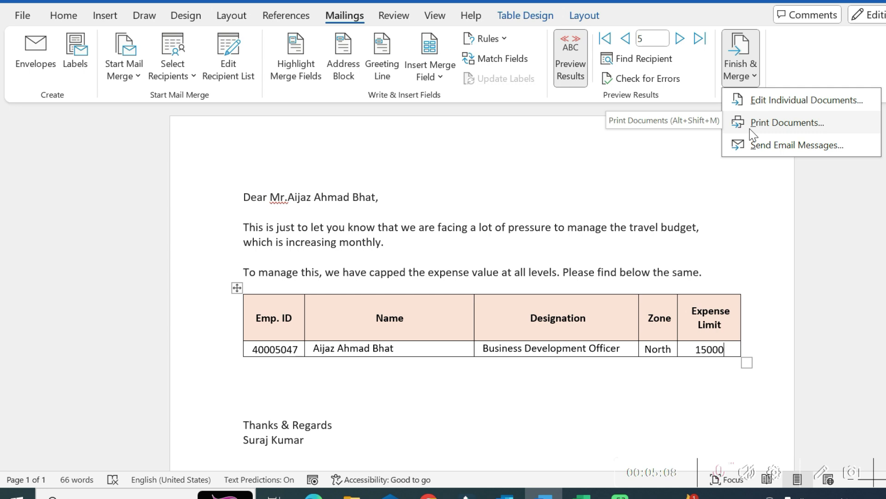
Step: Start an e-mail merge addressed to the Emails field with subject "Expense Limit"
{"action": "left_click", "coordinate": [759, 152]}
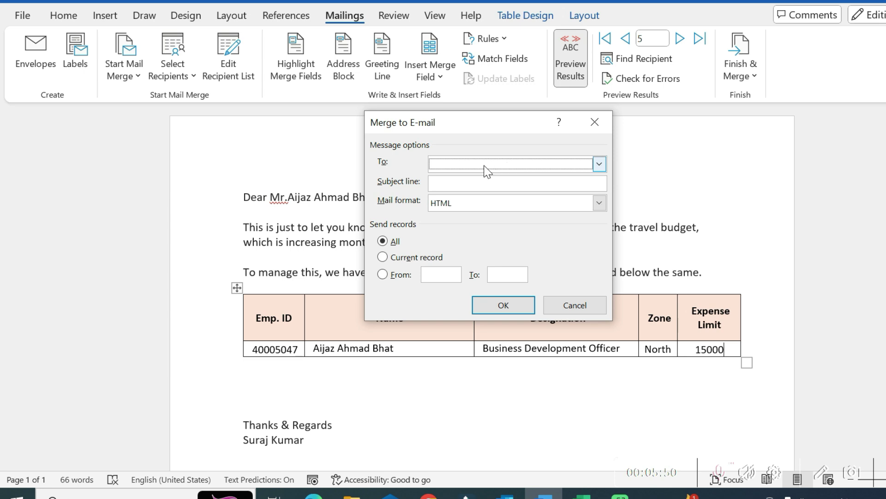
{"action": "left_click", "coordinate": [598, 164]}
{"action": "left_click", "coordinate": [457, 232]}
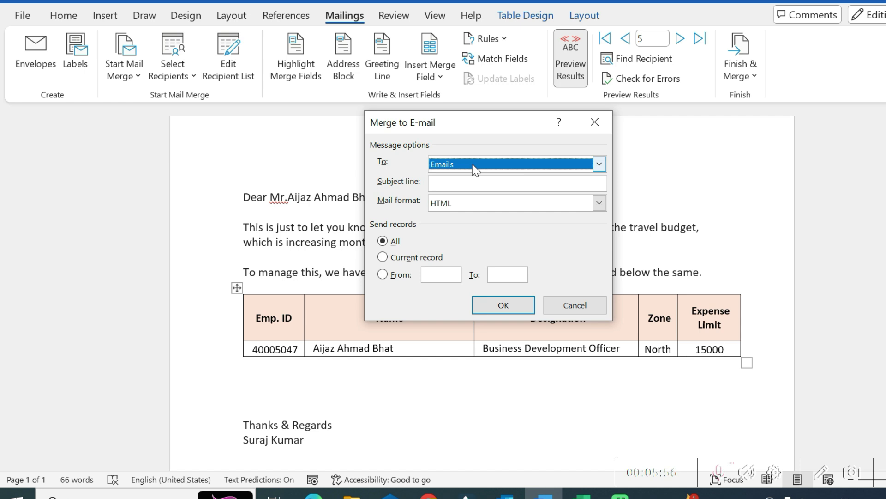
{"action": "left_click", "coordinate": [456, 183]}
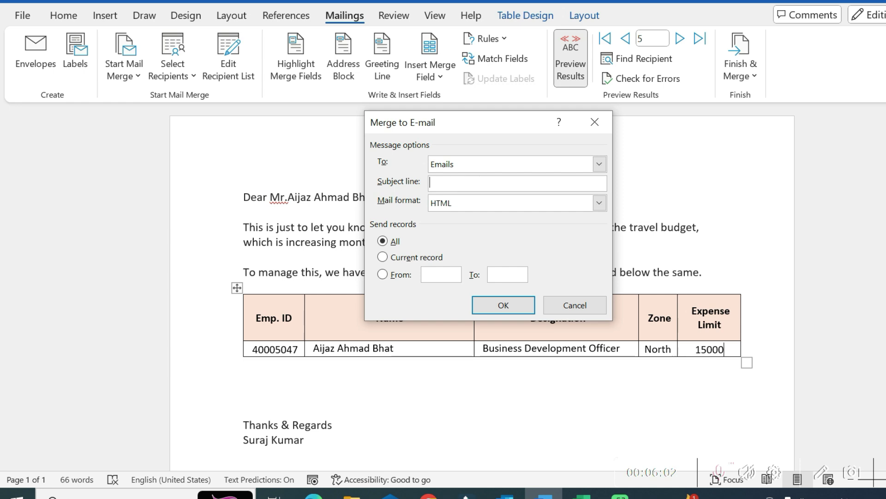
{"action": "type", "text": "Expense "}
{"action": "type", "text": "Limit"}
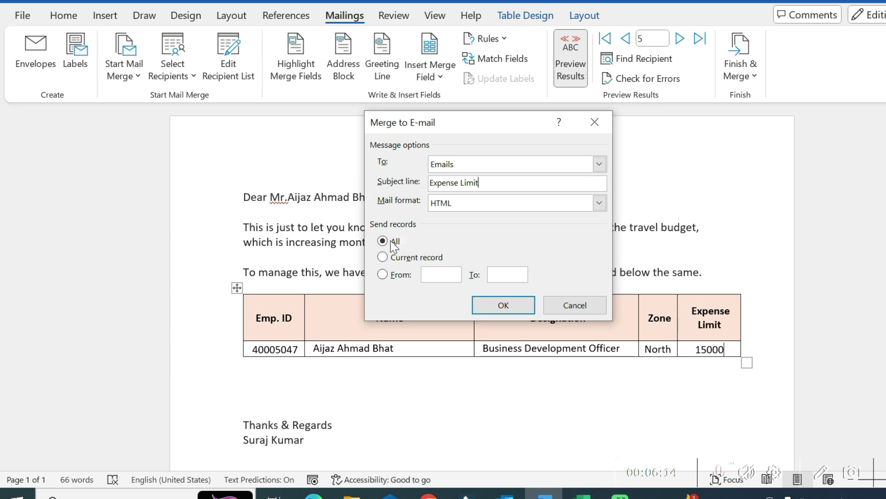
Step: Send the merge to records 1 through 4 only, then switch to Outlook
{"action": "left_click", "coordinate": [388, 276]}
{"action": "type", "text": "2"}
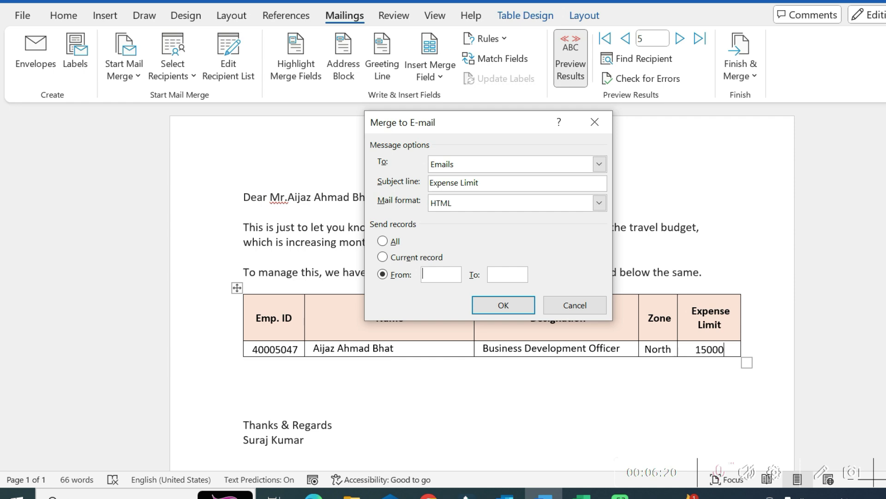
{"action": "type", "text": "1"}
{"action": "left_click", "coordinate": [507, 273]}
{"action": "type", "text": "4"}
{"action": "left_click", "coordinate": [510, 305]}
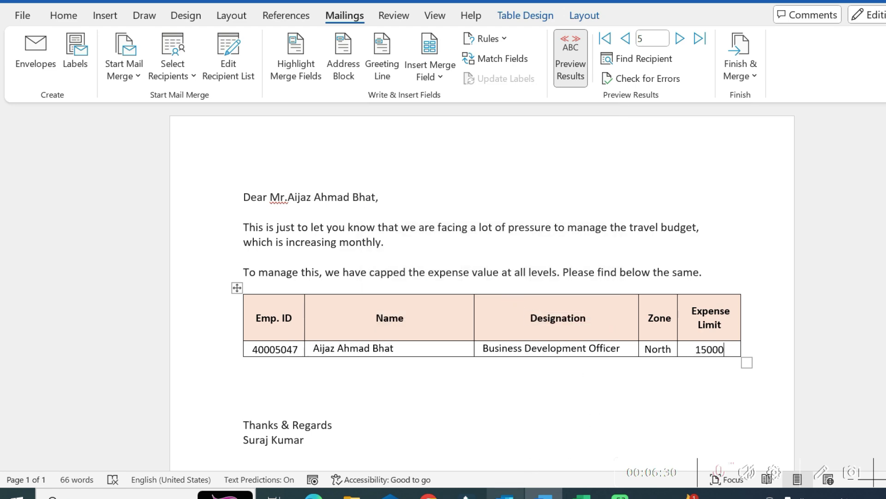
{"action": "left_click", "coordinate": [506, 493]}
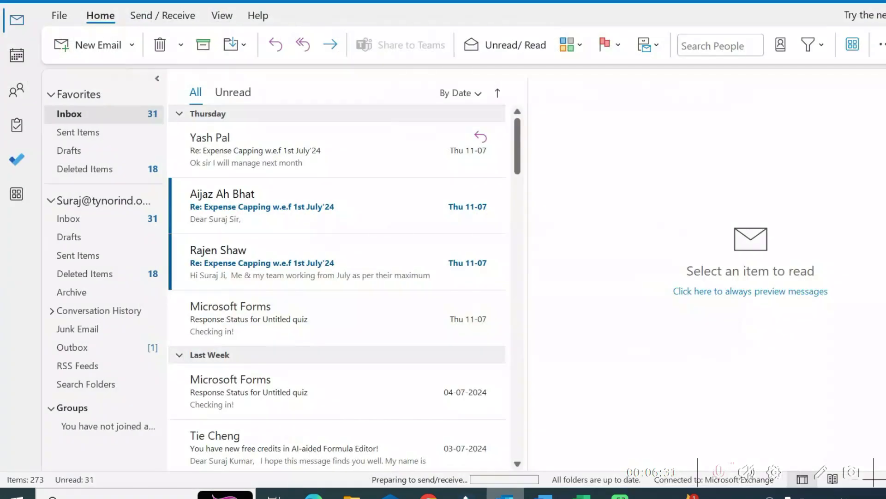
Step: Open Outlook's Sent Items to check the four "Expense Limit" emails
{"action": "left_click", "coordinate": [75, 133]}
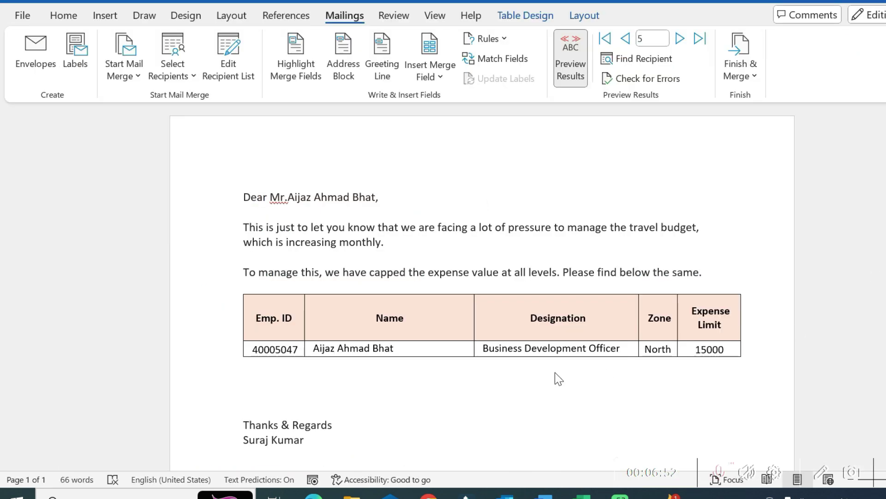
Step: Run the e-mail merge again with Send records set to All
{"action": "left_click", "coordinate": [749, 77]}
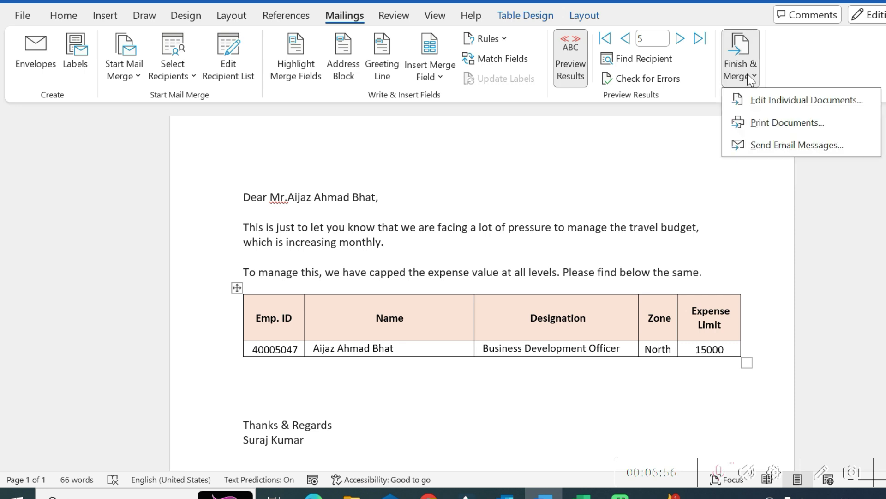
{"action": "left_click", "coordinate": [768, 145]}
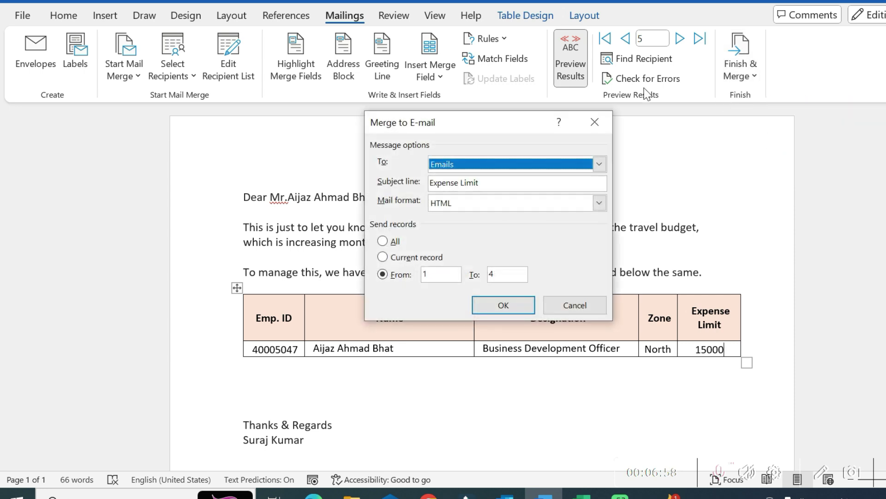
{"action": "left_click", "coordinate": [387, 243]}
{"action": "left_click", "coordinate": [529, 303]}
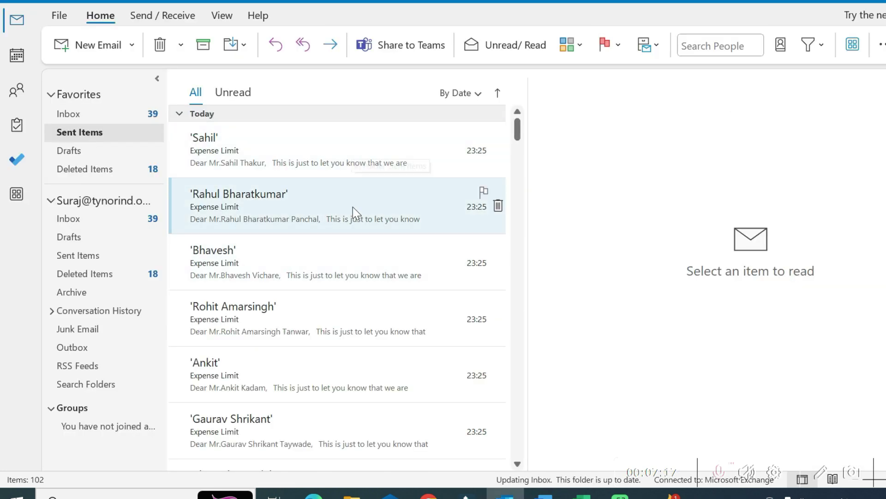
Step: Scroll through the sent list and open the top "Expense Limit" message in its own window
{"action": "scroll", "coordinate": [368, 271], "scroll_direction": "down", "scroll_amount": 1}
{"action": "scroll", "coordinate": [364, 281], "scroll_direction": "down", "scroll_amount": 2}
{"action": "scroll", "coordinate": [360, 341], "scroll_direction": "up", "scroll_amount": 3}
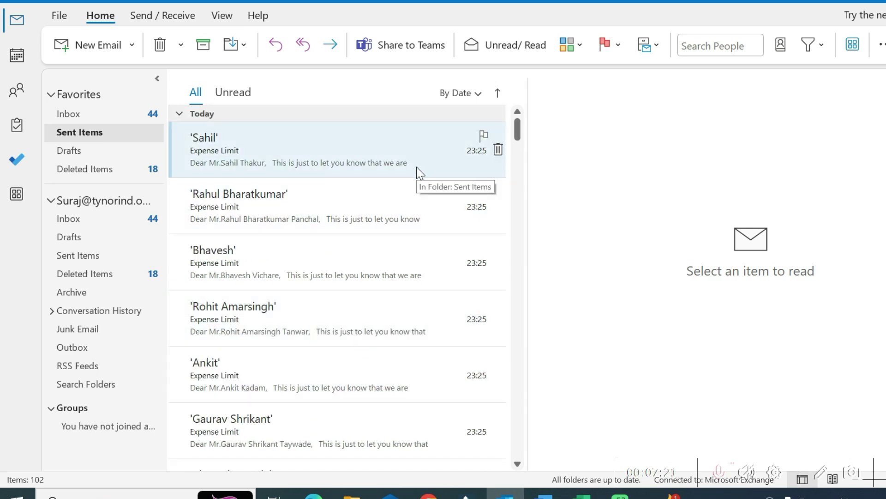
{"action": "scroll", "coordinate": [427, 314], "scroll_direction": "down", "scroll_amount": 1}
{"action": "scroll", "coordinate": [427, 318], "scroll_direction": "down", "scroll_amount": 1}
{"action": "scroll", "coordinate": [427, 323], "scroll_direction": "down", "scroll_amount": 2}
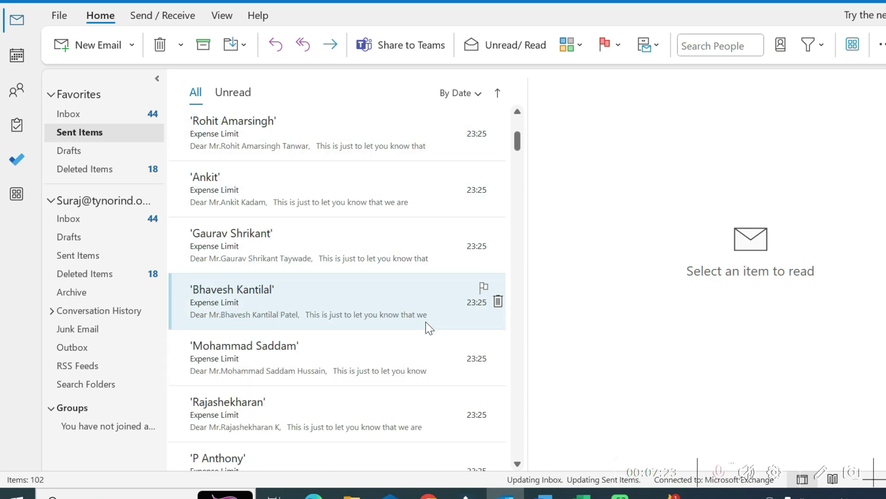
{"action": "scroll", "coordinate": [424, 360], "scroll_direction": "down", "scroll_amount": 3}
{"action": "scroll", "coordinate": [340, 249], "scroll_direction": "up", "scroll_amount": 5}
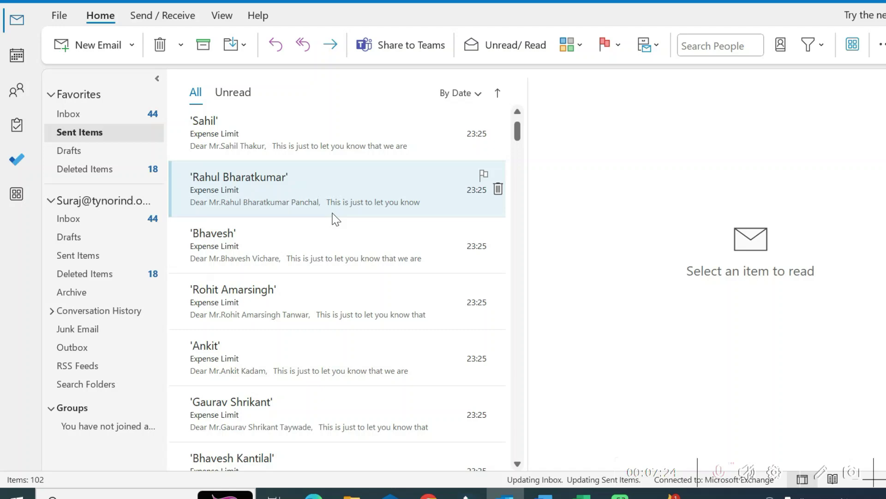
{"action": "left_click", "coordinate": [311, 147]}
{"action": "double_click", "coordinate": [311, 147]}
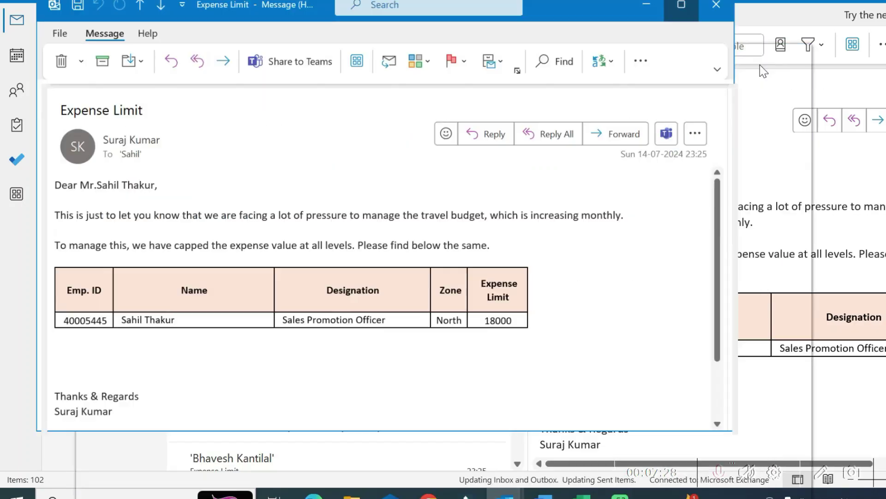
Step: Maximize the message, close it, and clear the flag on the top sent message
{"action": "left_click", "coordinate": [756, 63]}
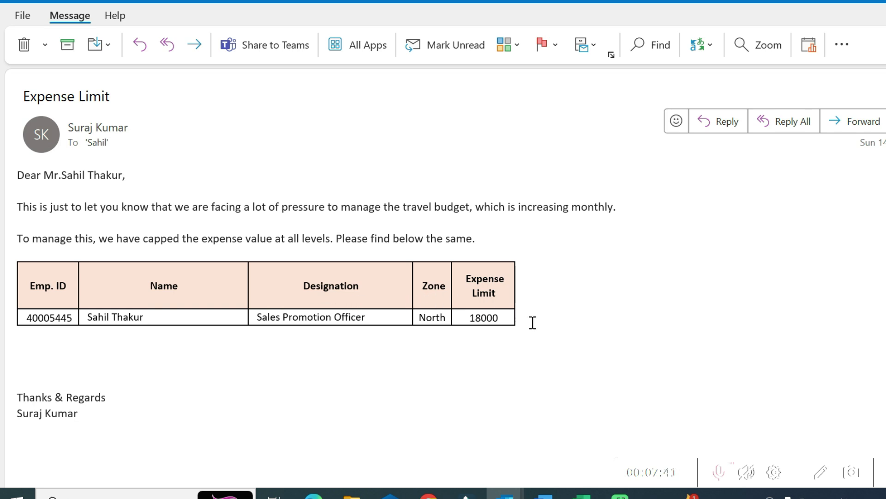
{"action": "key", "text": "Escape"}
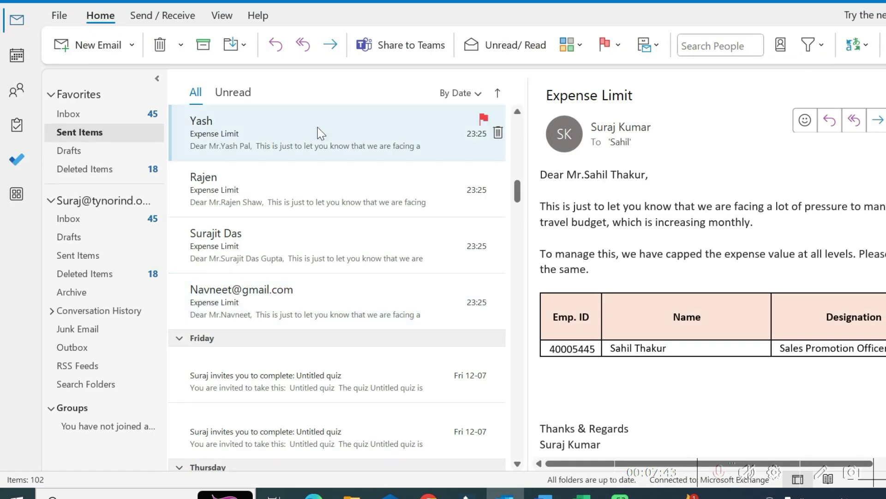
{"action": "key", "text": "Insert"}
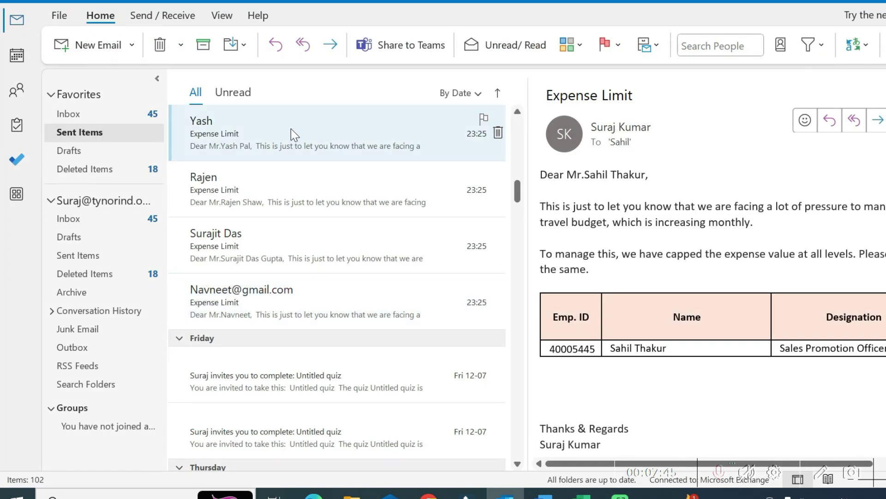